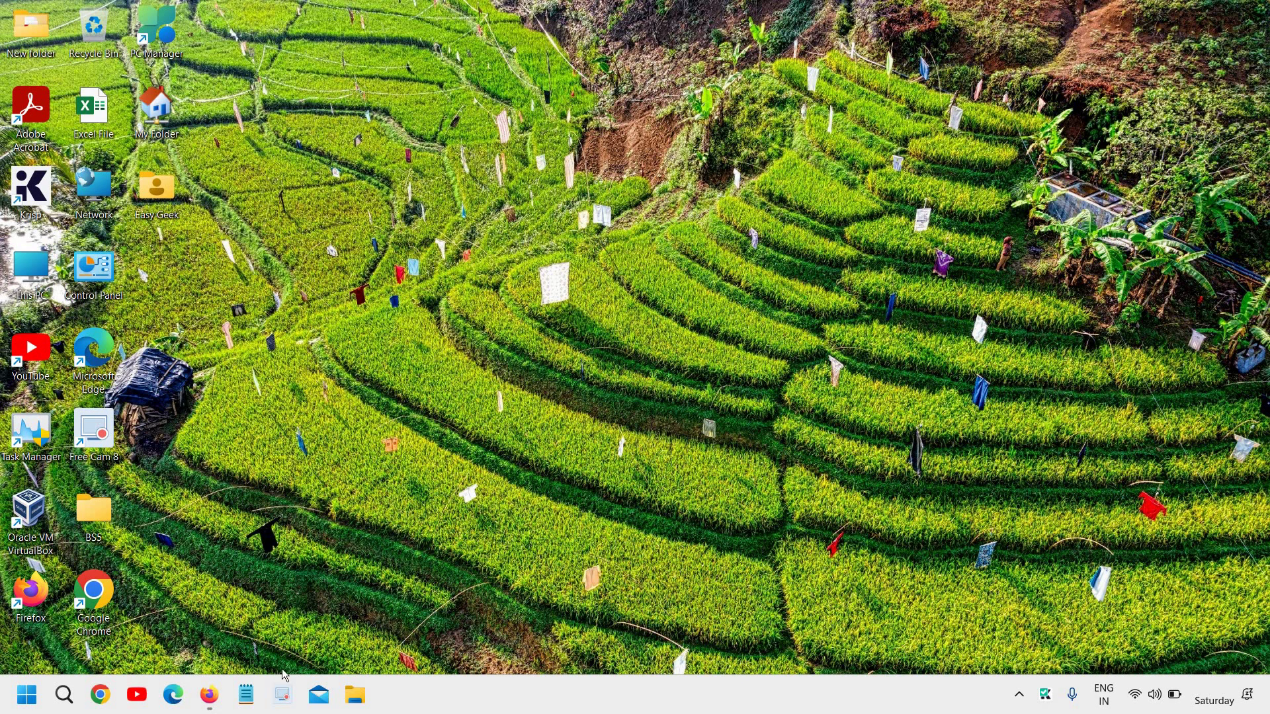
Step: Restore the Gmail window and open the full Settings page on the General tab
left_click(209, 694)
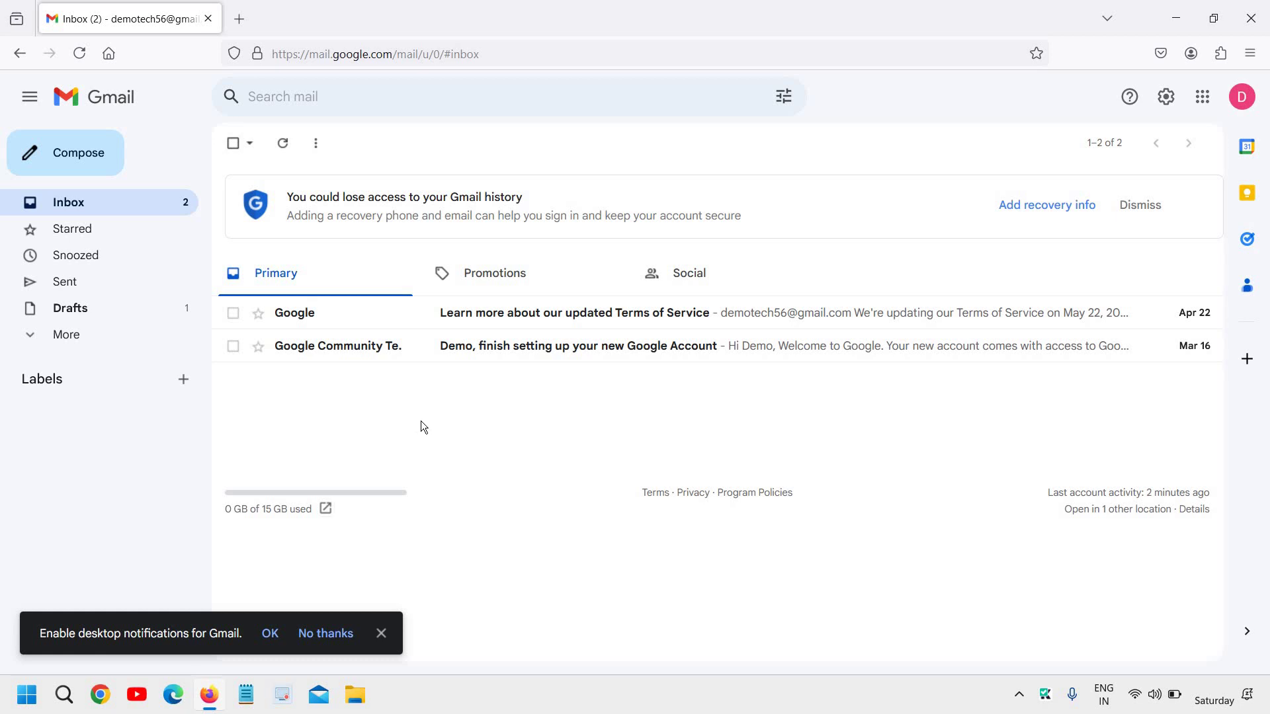
left_click(1167, 99)
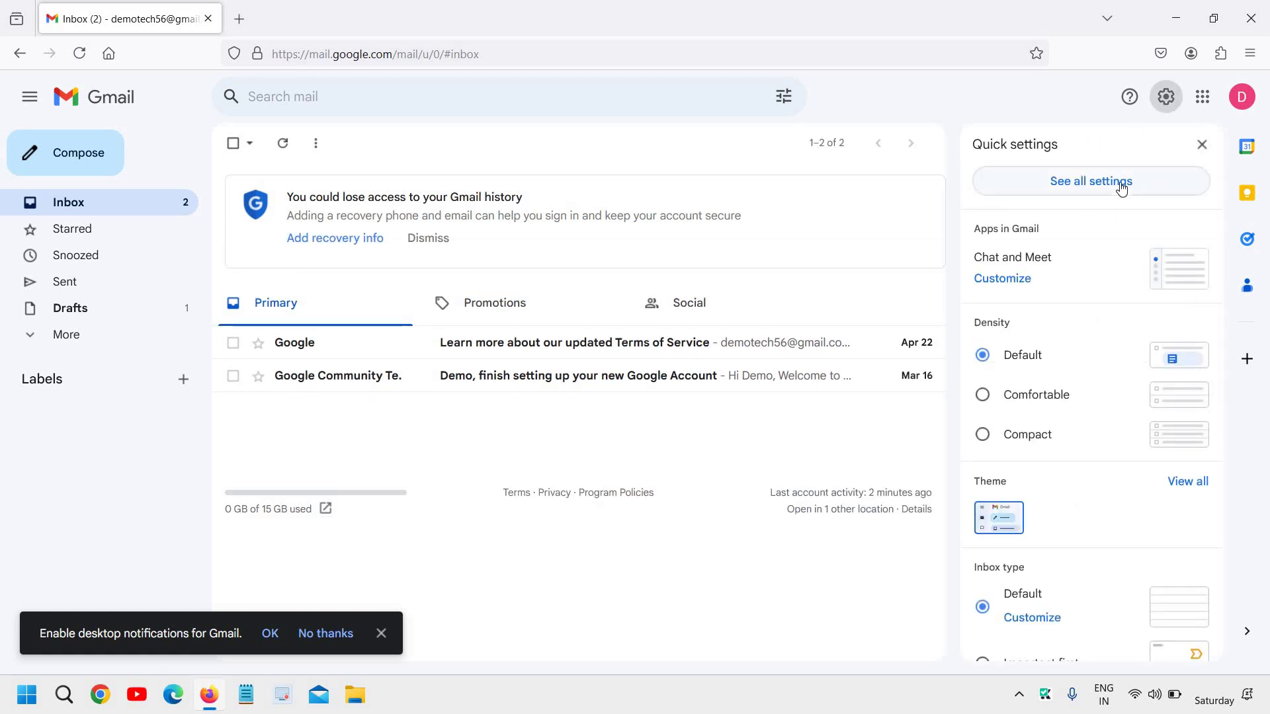
left_click(1121, 189)
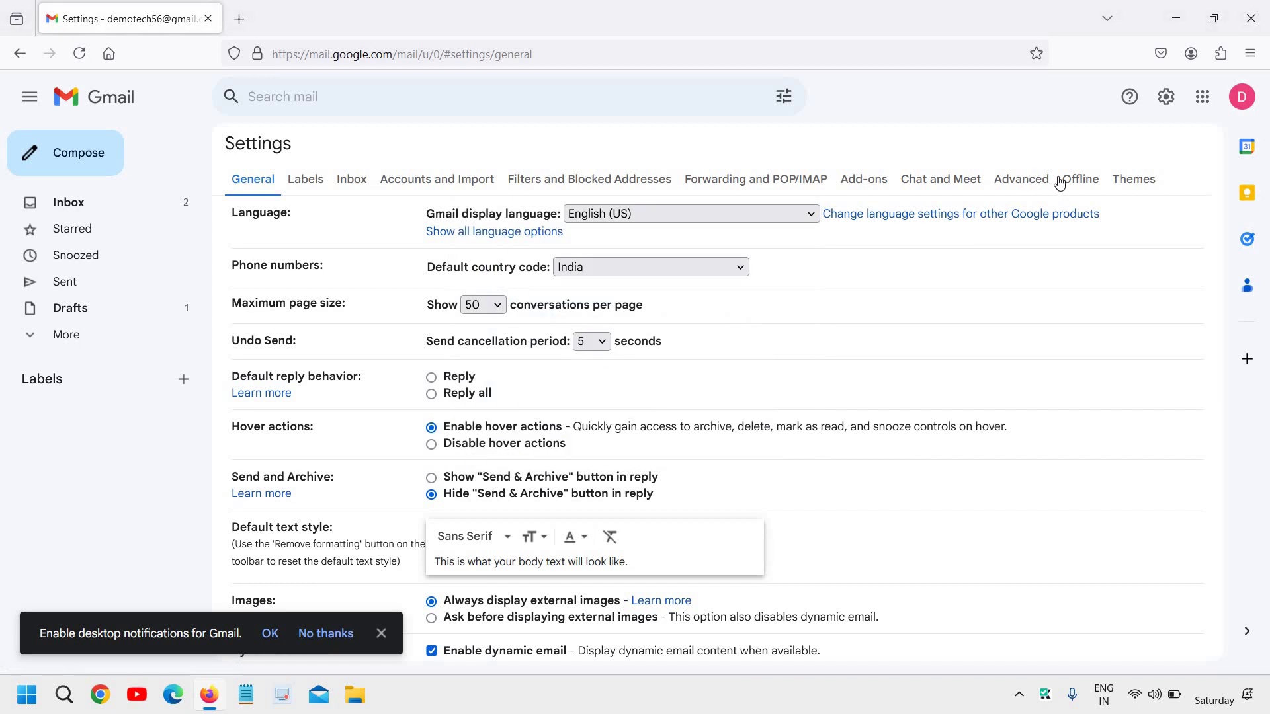
Step: Set Templates to Enable in Advanced settings, then go back to the inbox
left_click(1026, 177)
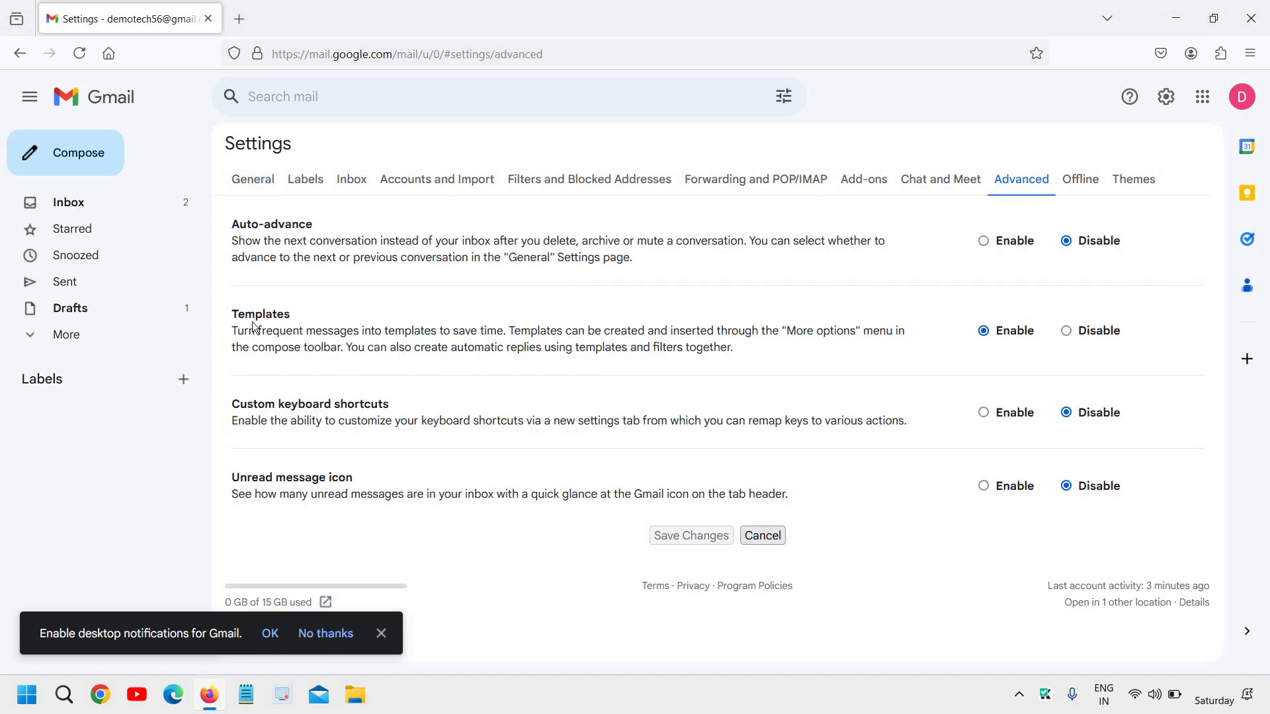
left_click(1067, 332)
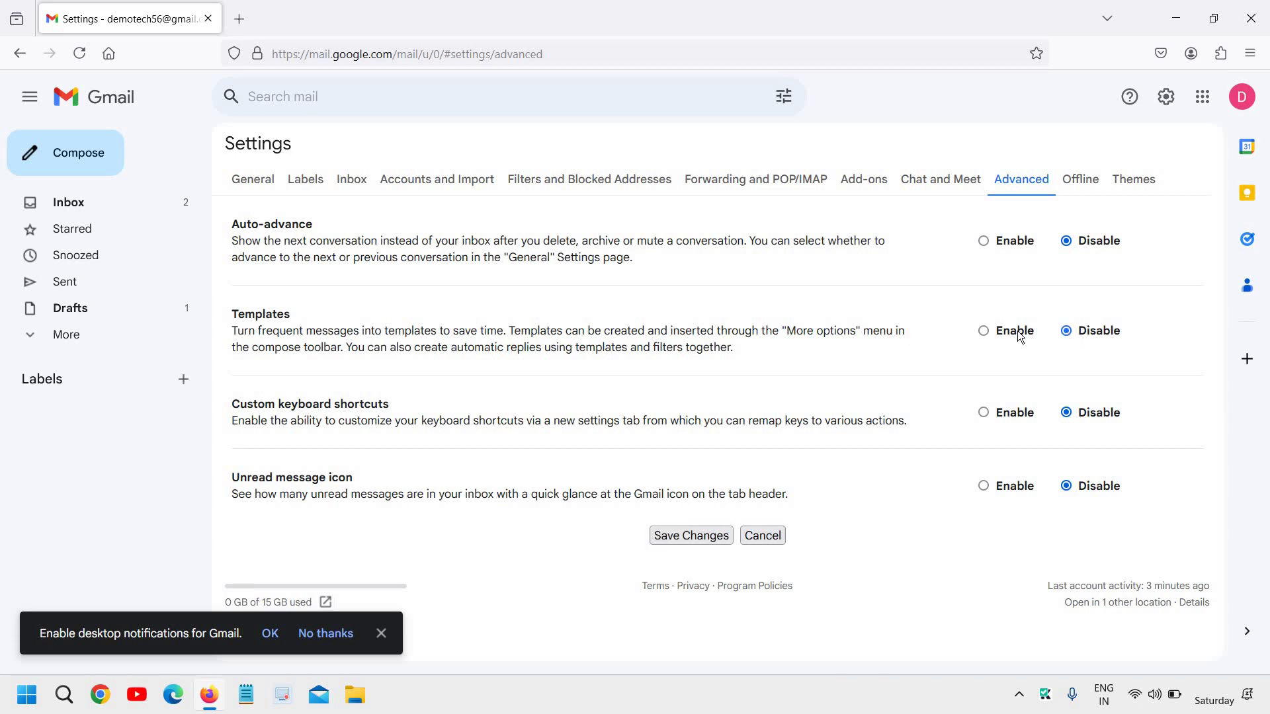
left_click(983, 332)
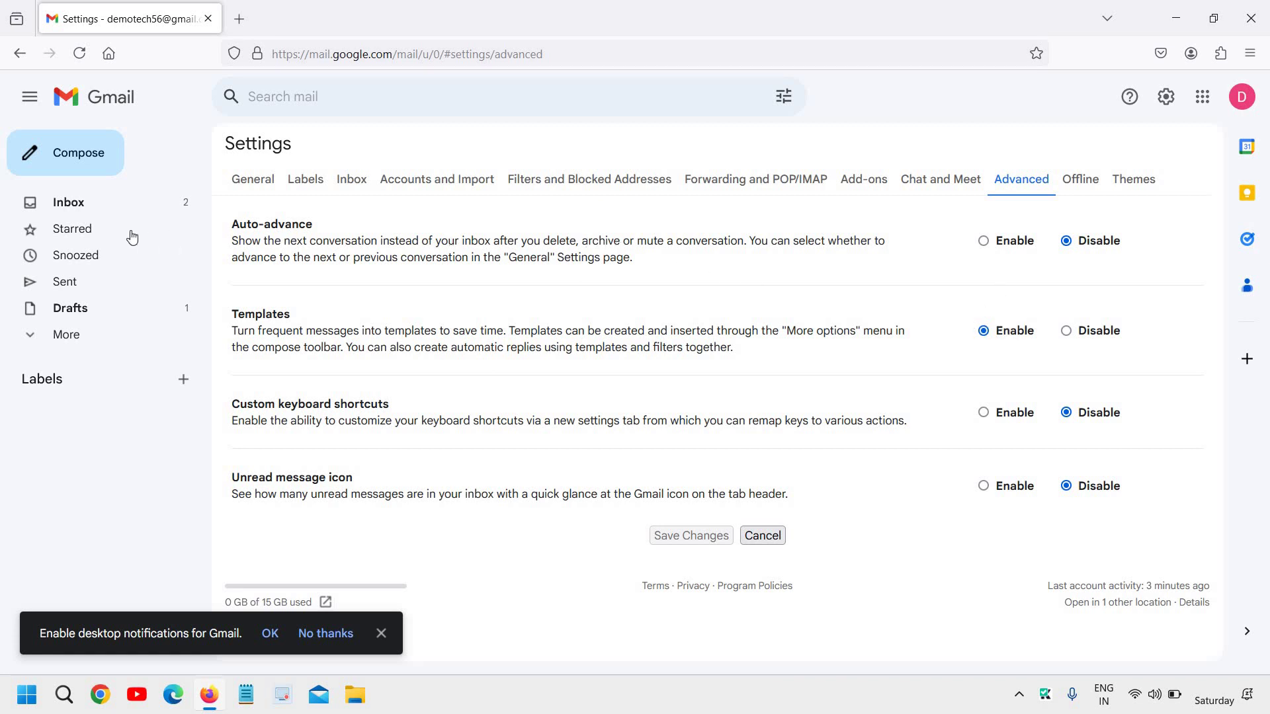
left_click(75, 209)
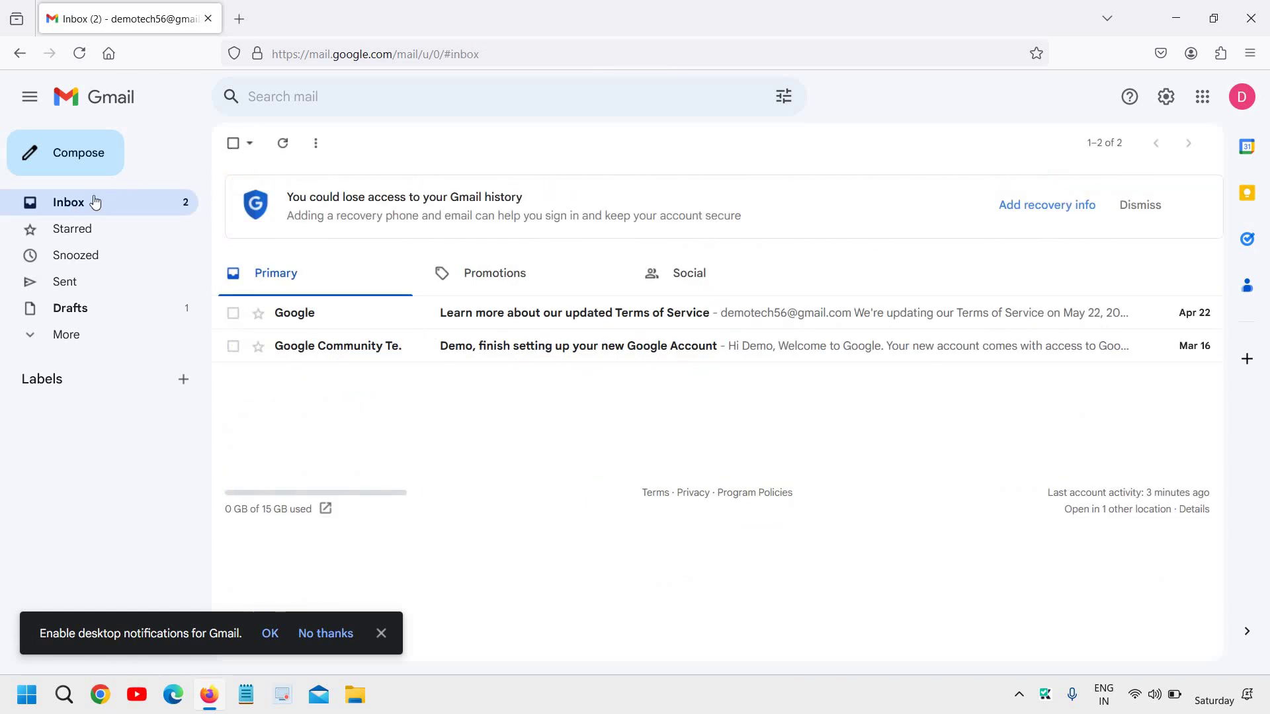
Step: Start a new message with the subject 'Outstation'
left_click(81, 159)
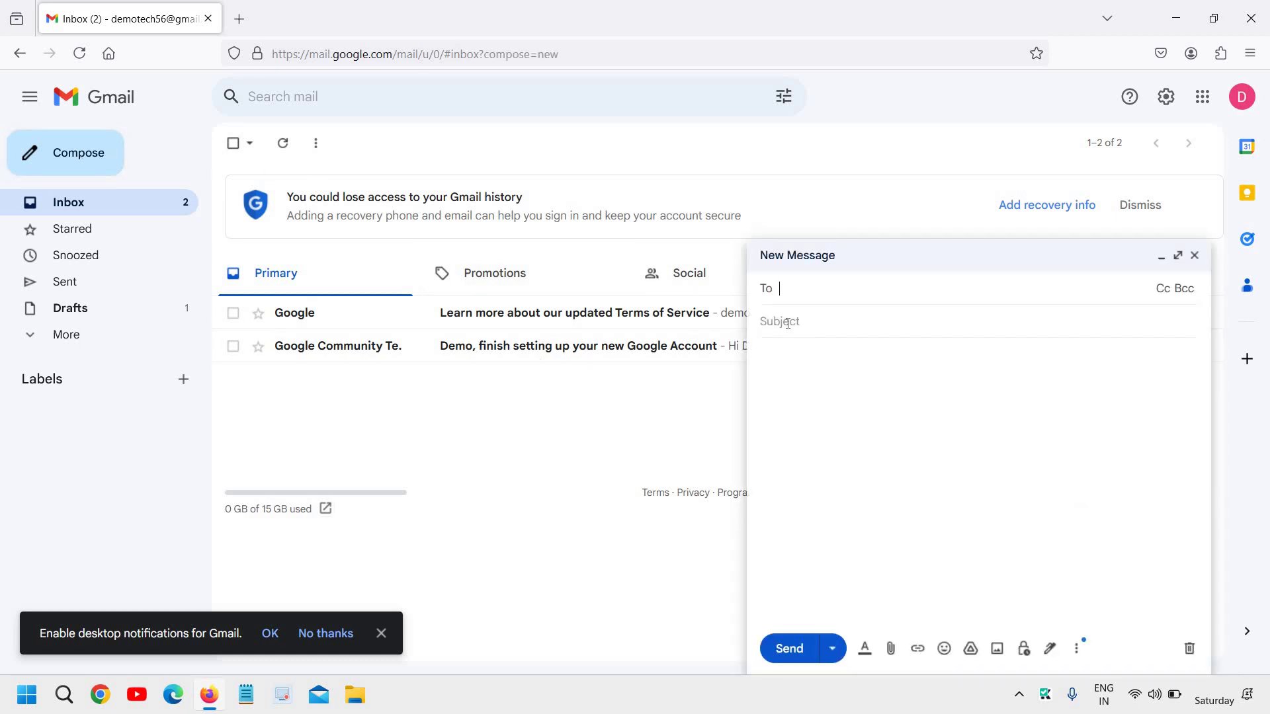
left_click(788, 323)
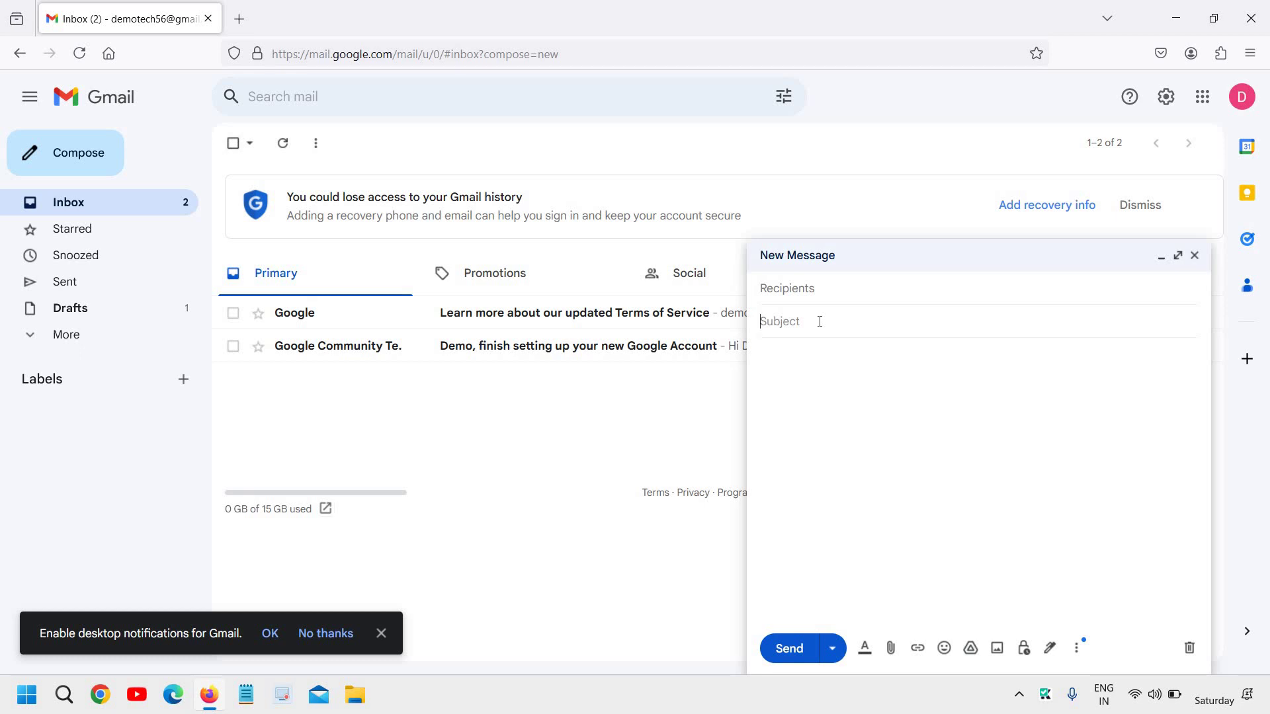
type("I")
key("BackSpace")
type("Out fof S")
key("BackSpace")
key("BackSpace")
key("BackSpace")
key("BackSpace")
key("BackSpace")
type("station")
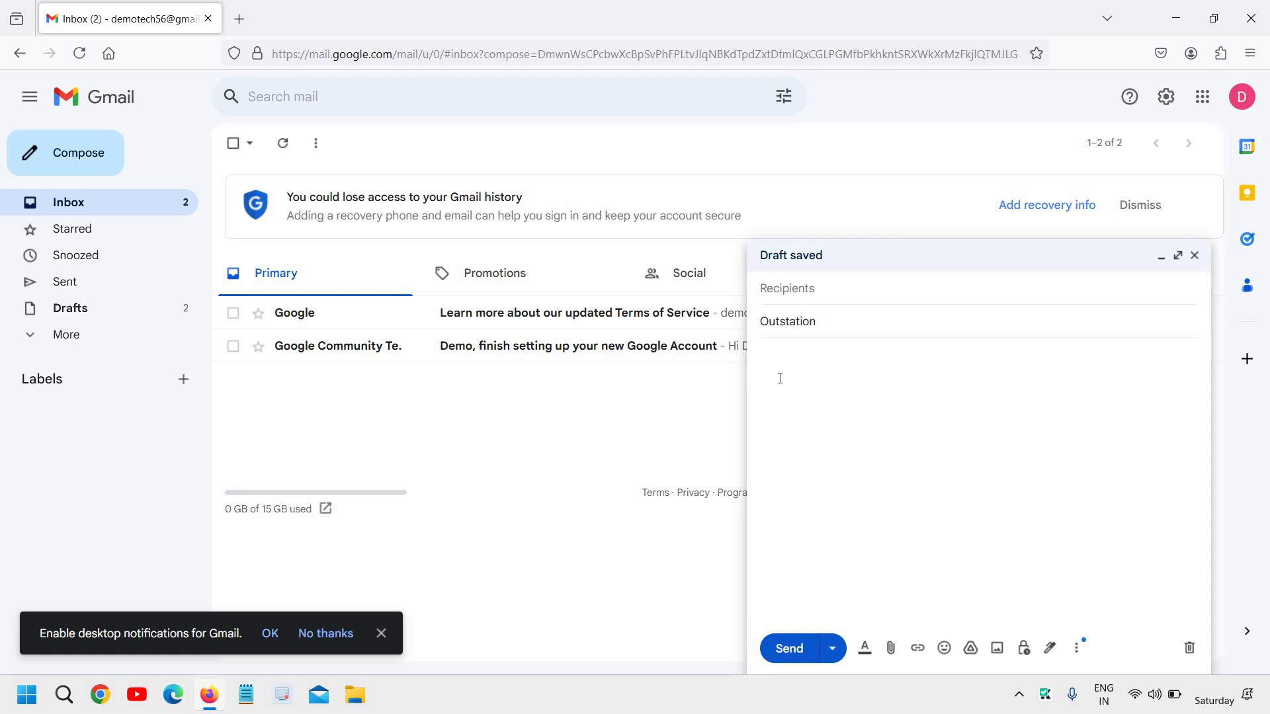
Step: Write the body 'please call me later' signed 'Kind regards,' and 'ETG'
left_click(780, 378)
type("please call me later ")
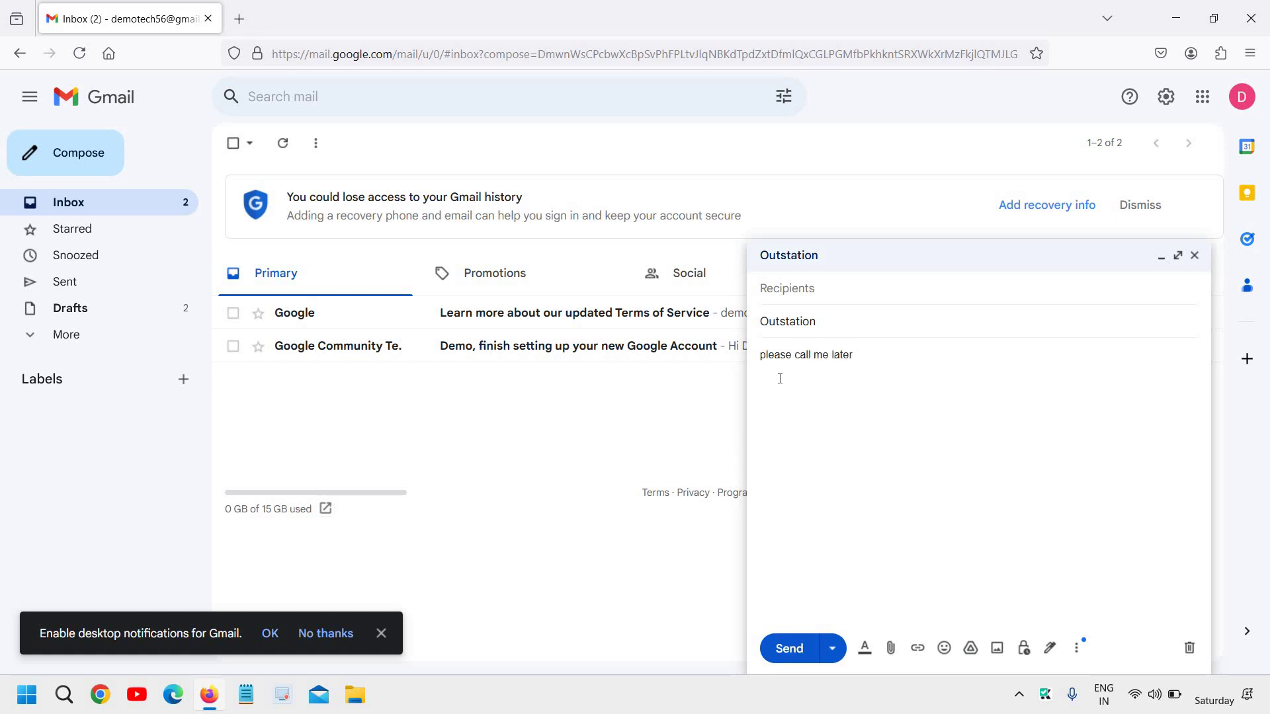
type("Kind regards,")
key("Return")
type("ETG")
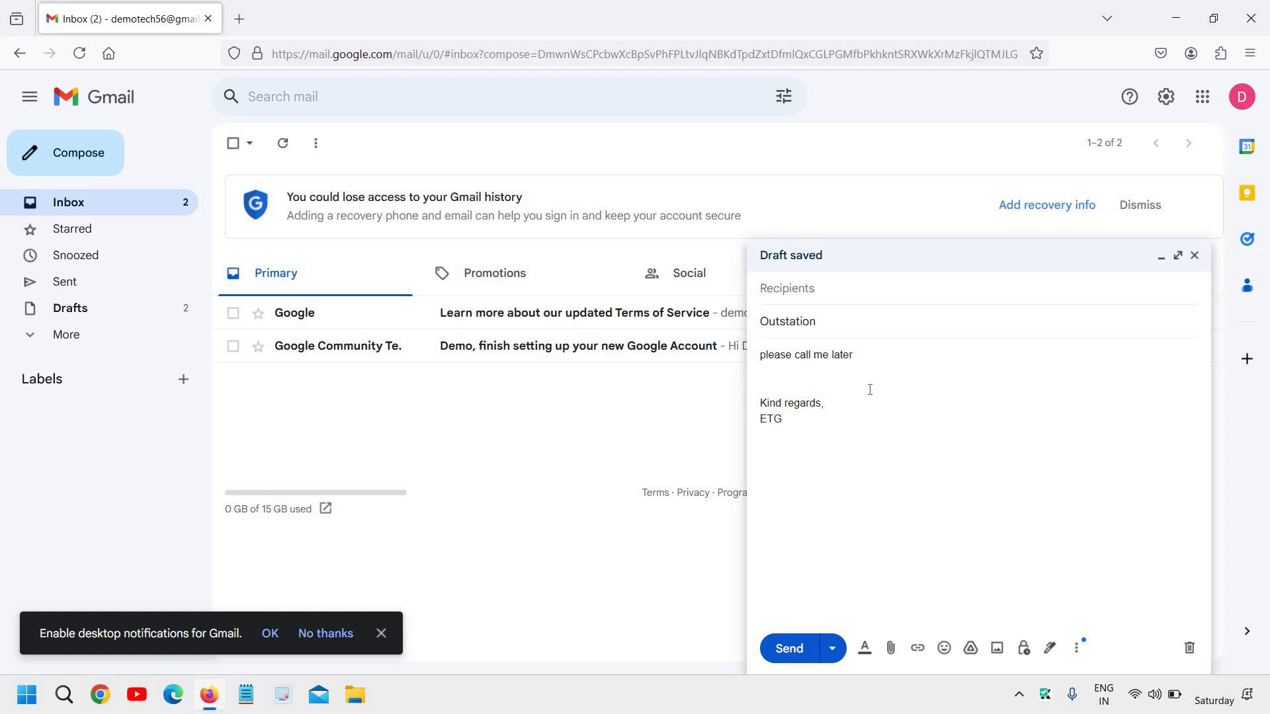
Step: Save the draft as a new template named 'Outstation'
left_click(1077, 648)
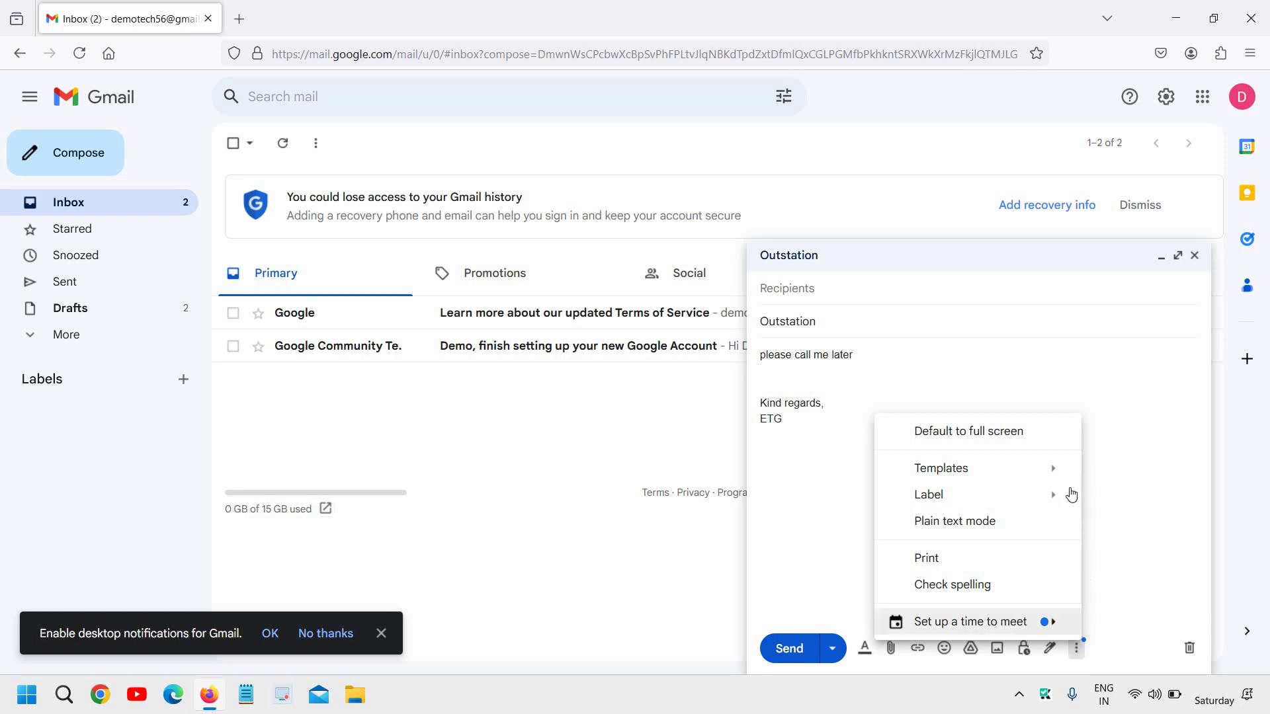
mouse_move(1044, 469)
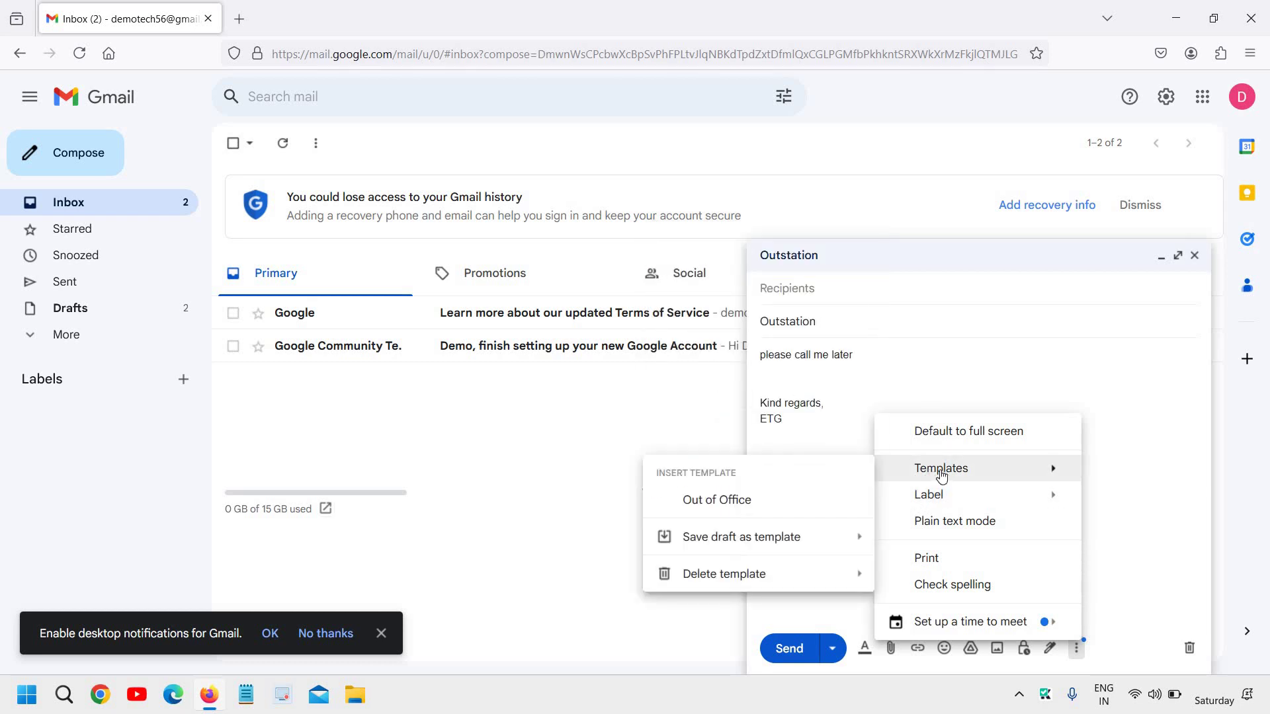
mouse_move(731, 545)
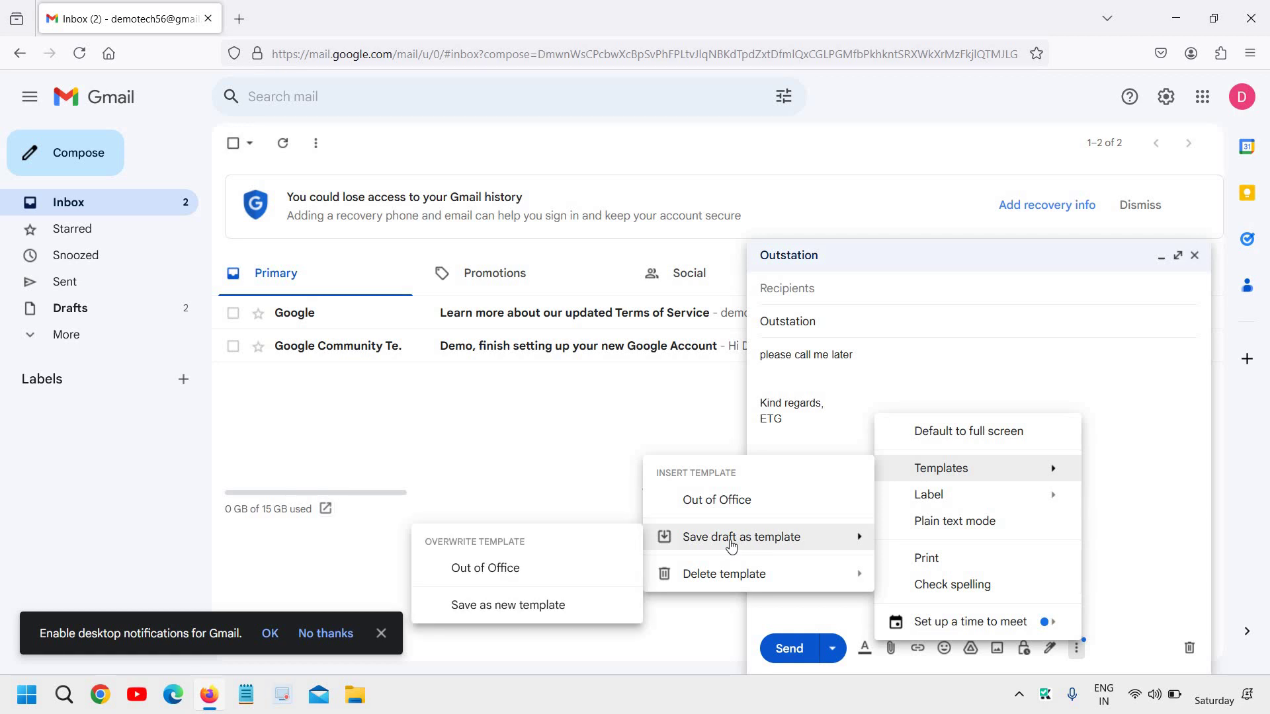
left_click(529, 605)
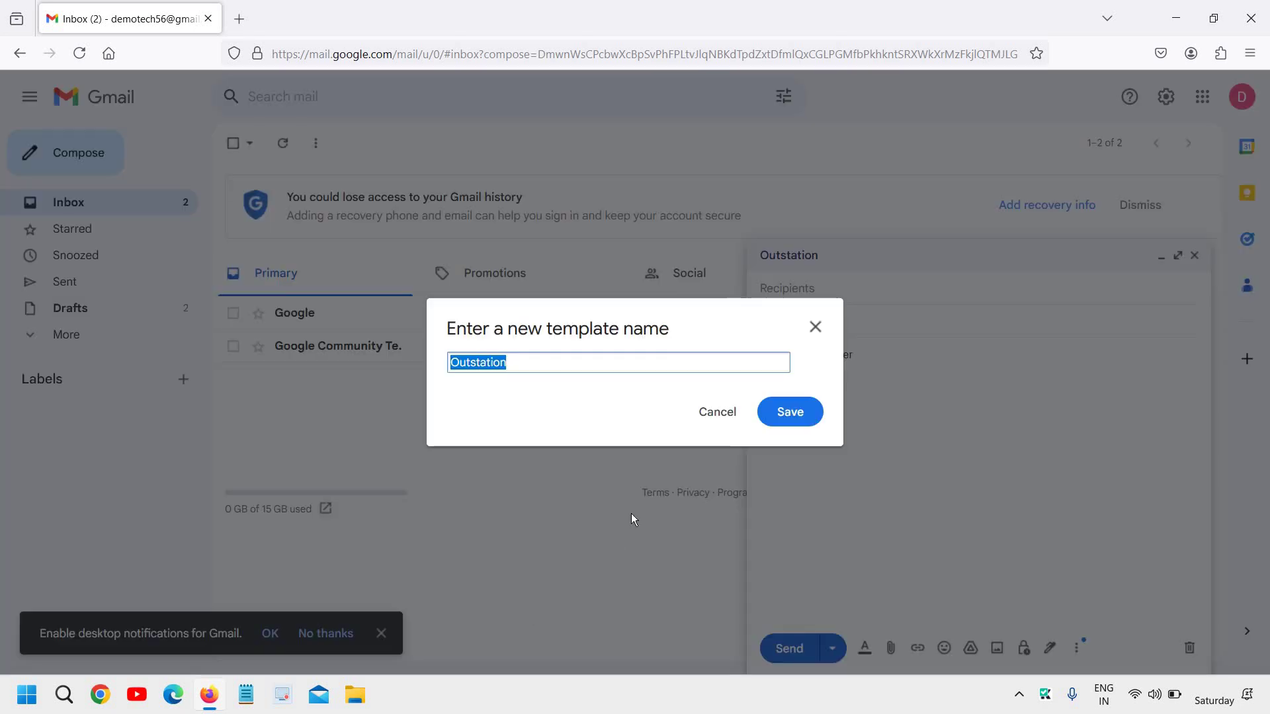
left_click(566, 362)
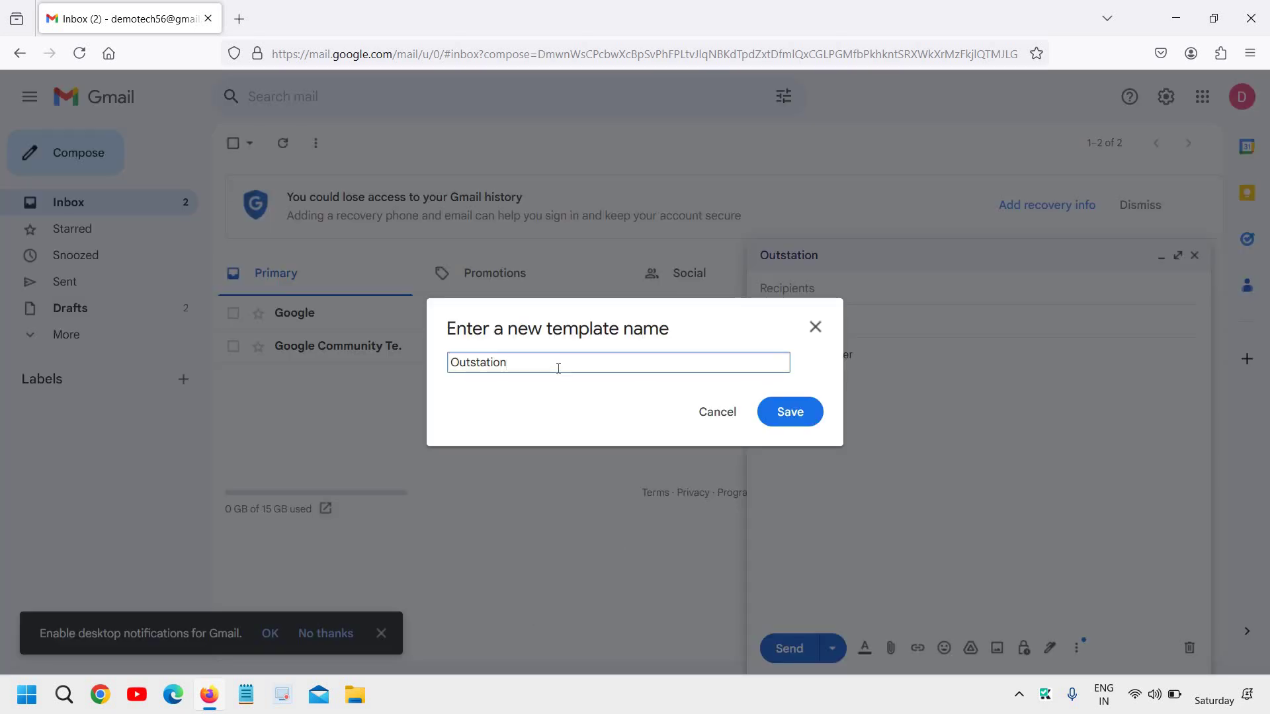
left_click(799, 415)
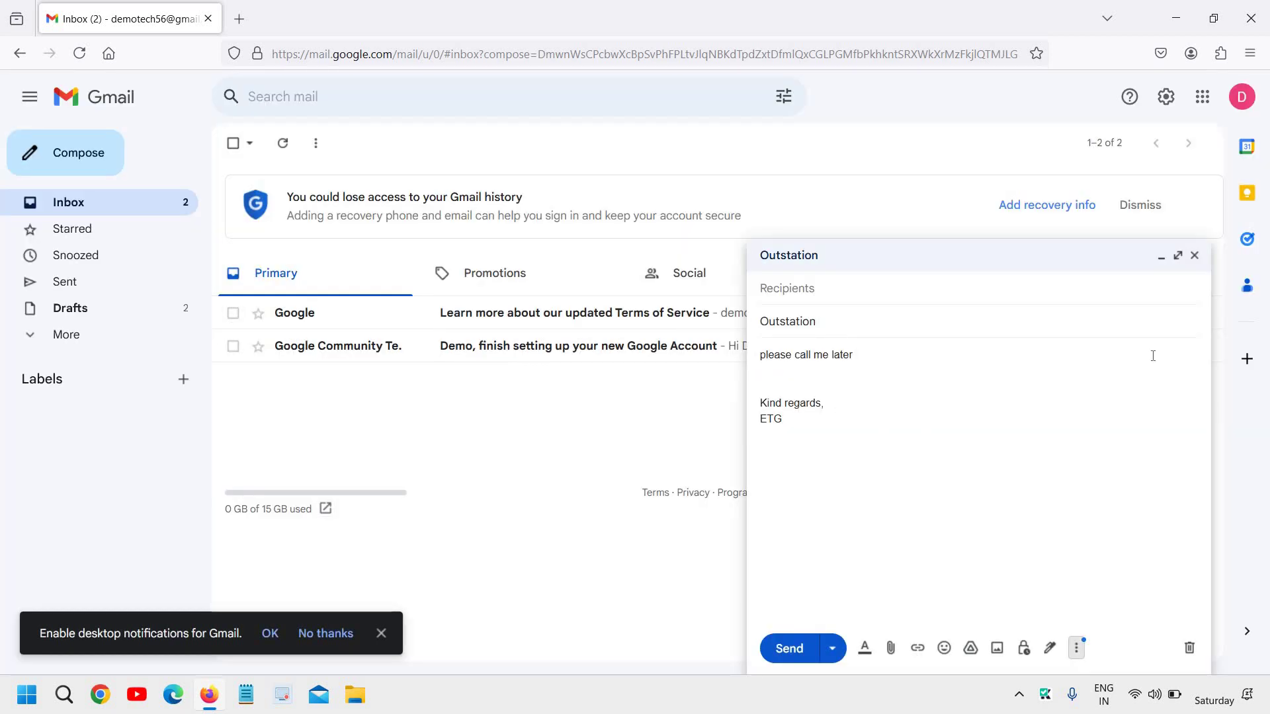
Step: Close the draft and enter 'helpdesk' as the Subject search criterion
left_click(1194, 256)
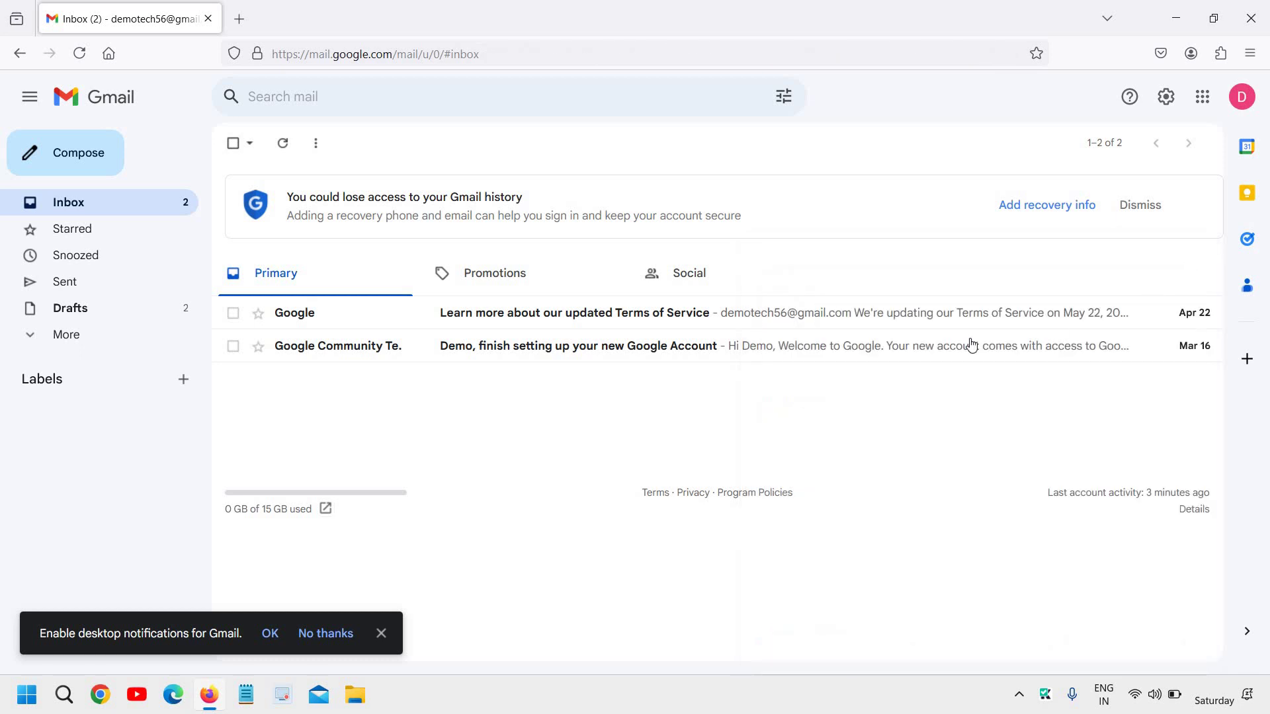
left_click(783, 97)
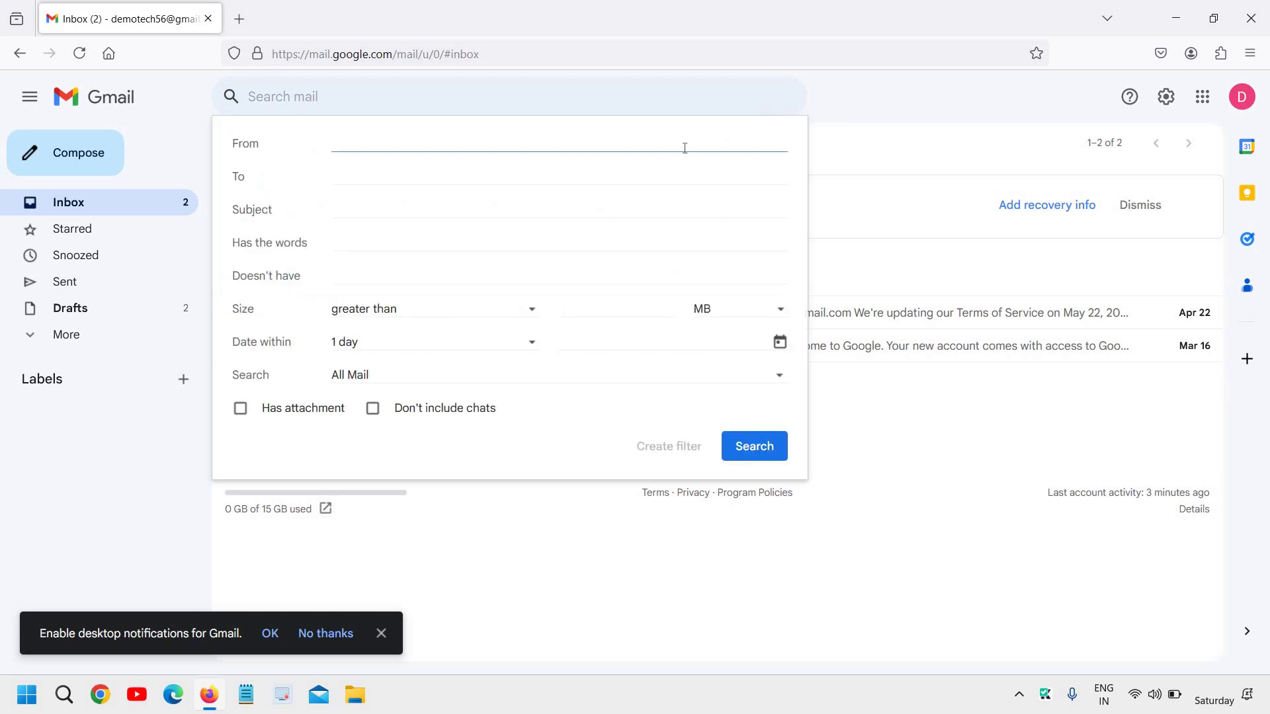
left_click(433, 212)
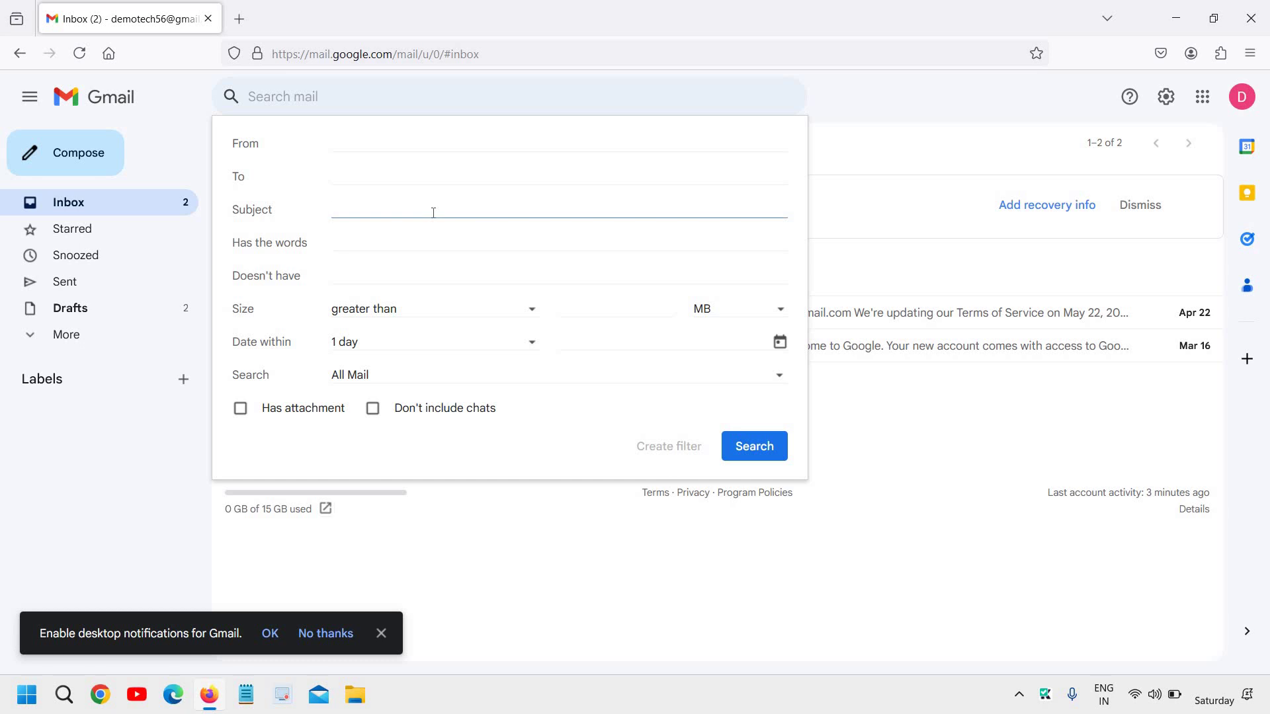
type("helpdesk")
Step: Enter 'support' in the Has the words search criterion
left_click(442, 242)
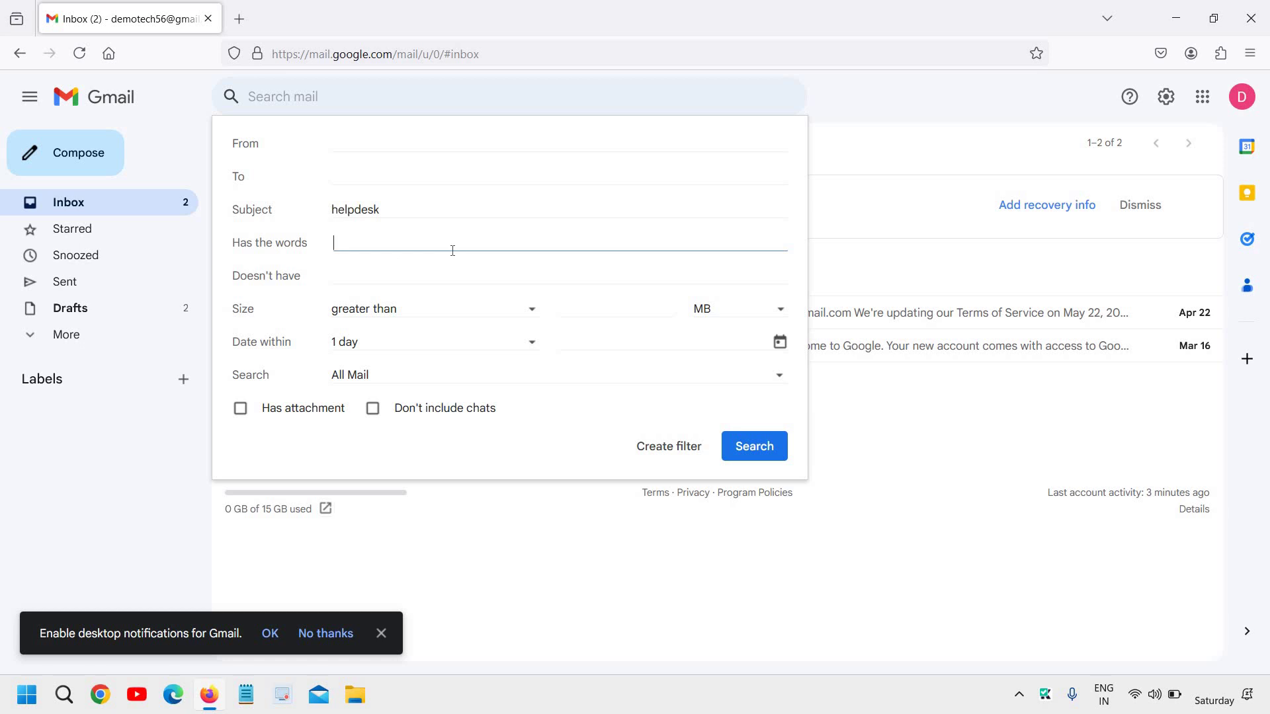
type("support")
left_click(427, 211)
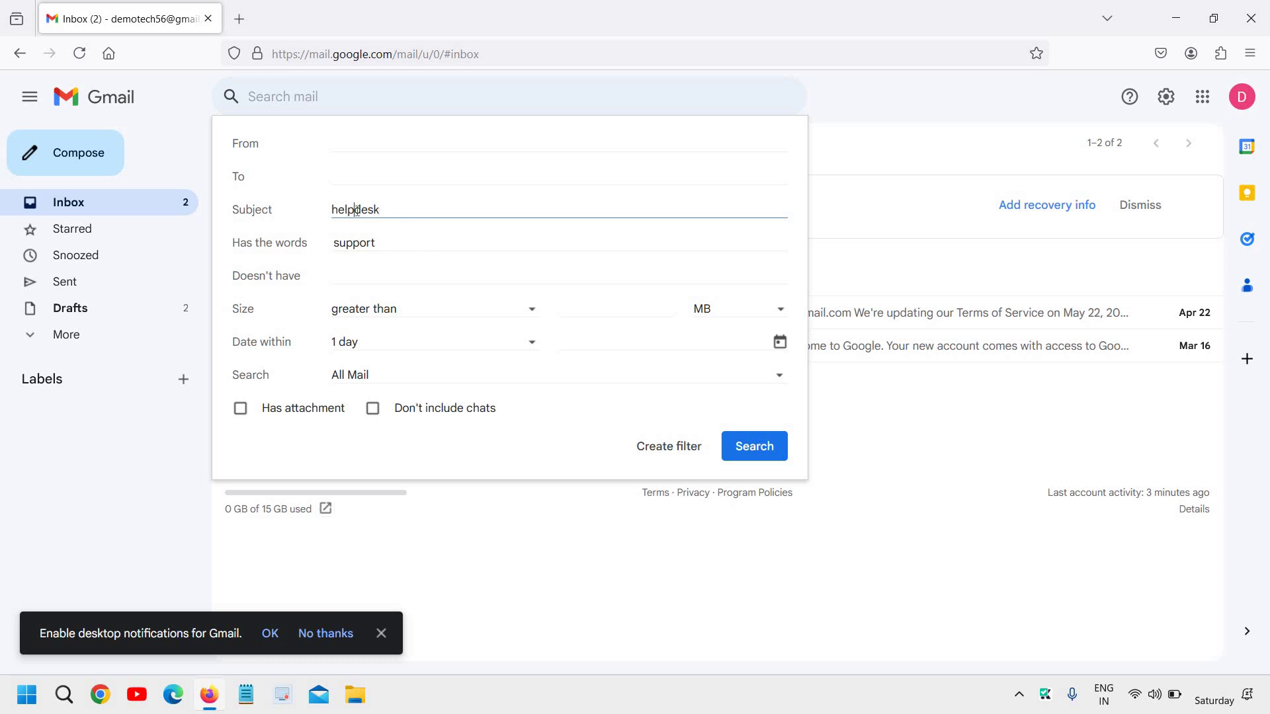
left_click(358, 246)
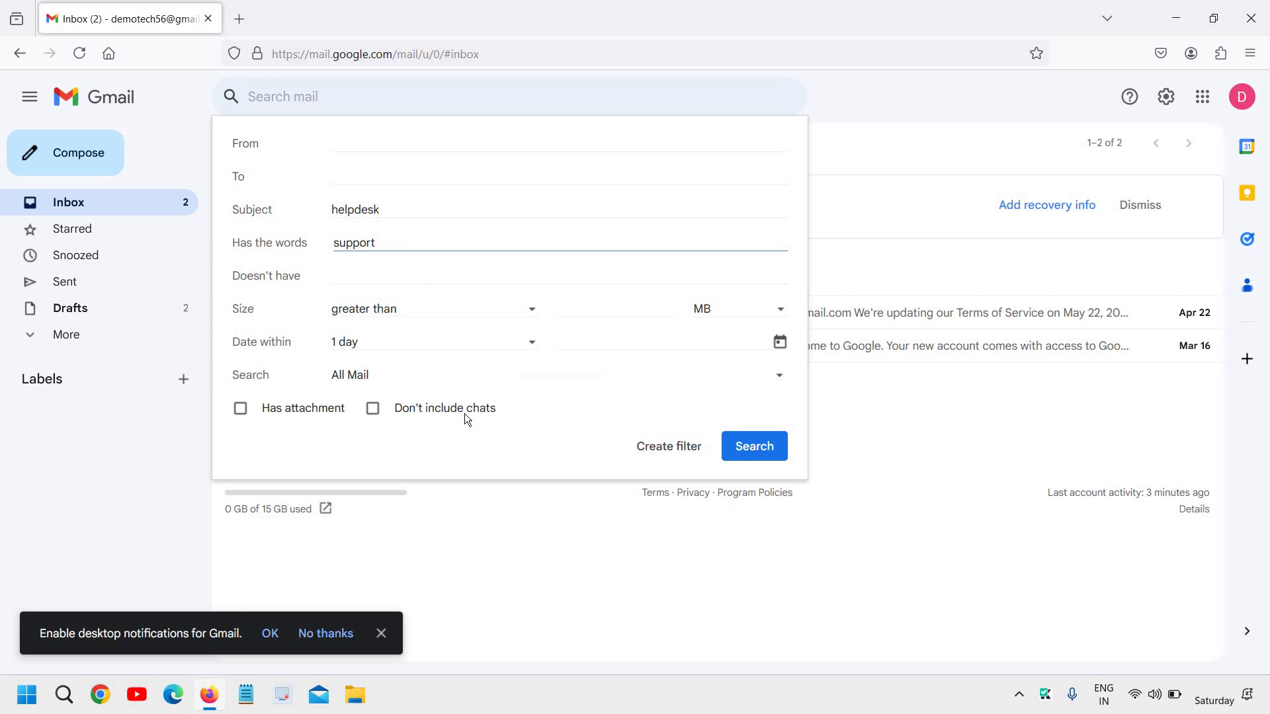
Step: Create a filter that auto-sends the Outstation template to matching messages
left_click(656, 452)
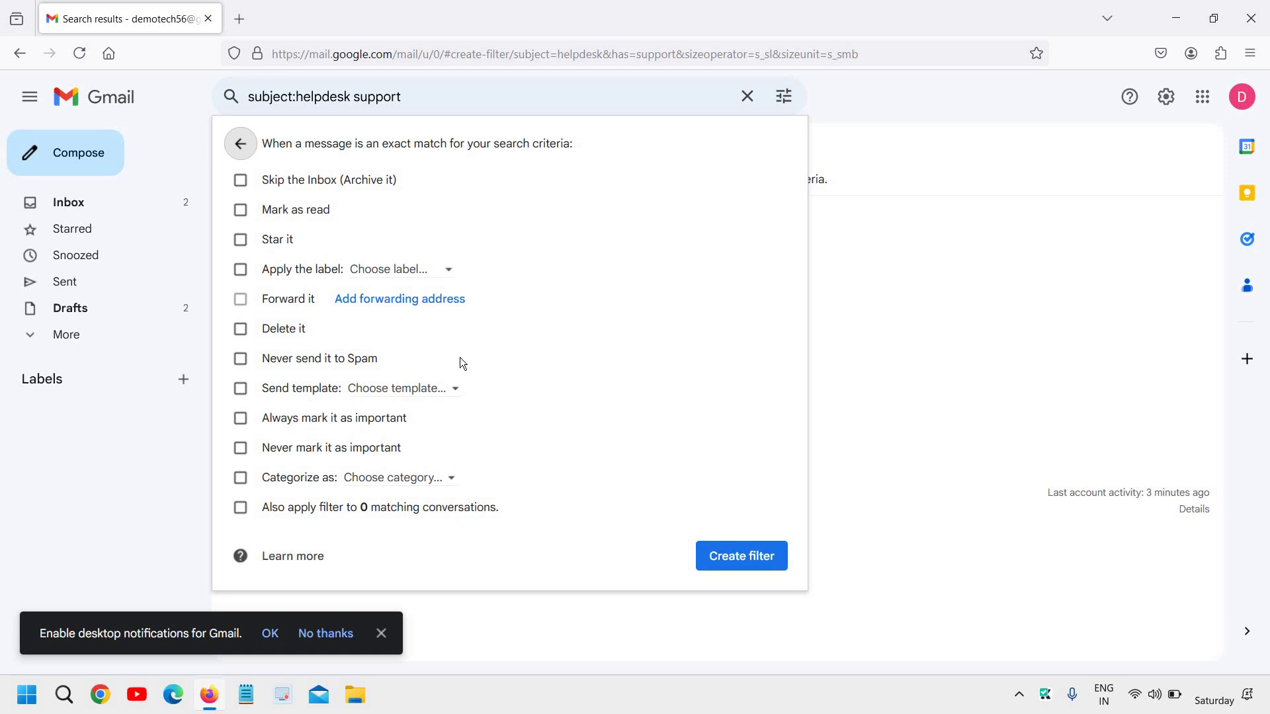
left_click(242, 388)
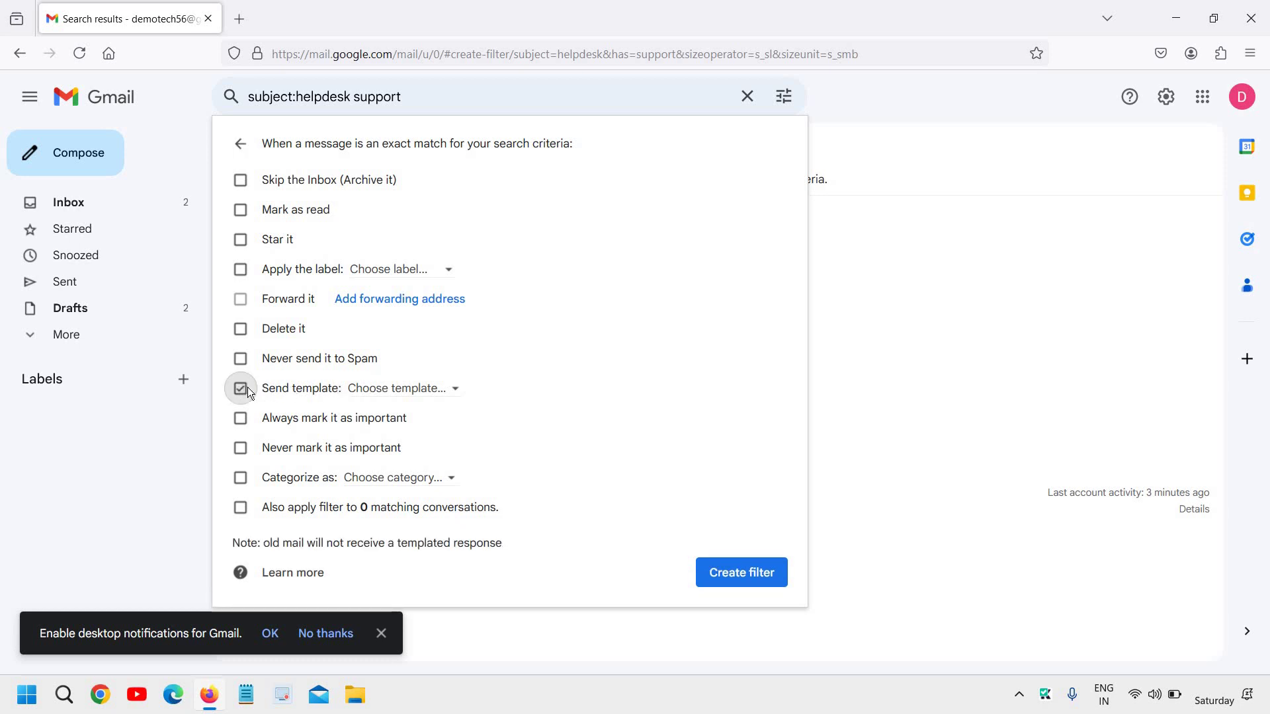
left_click(455, 392)
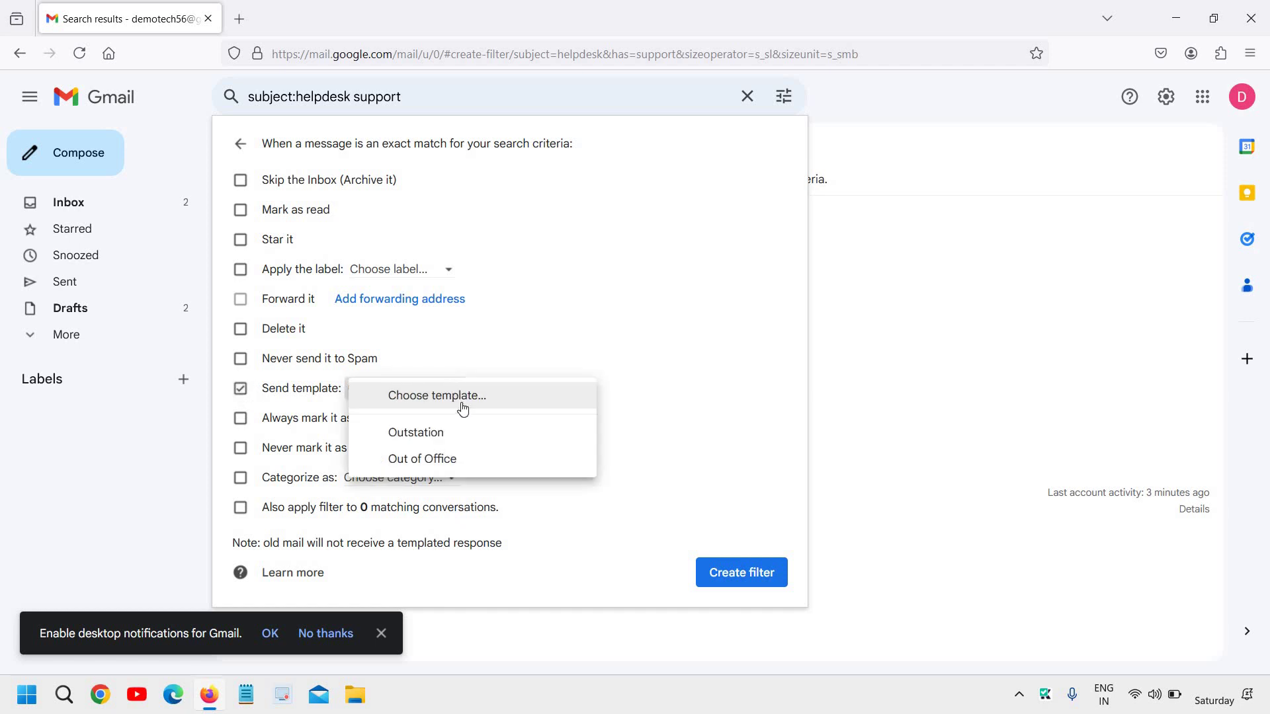
left_click(427, 439)
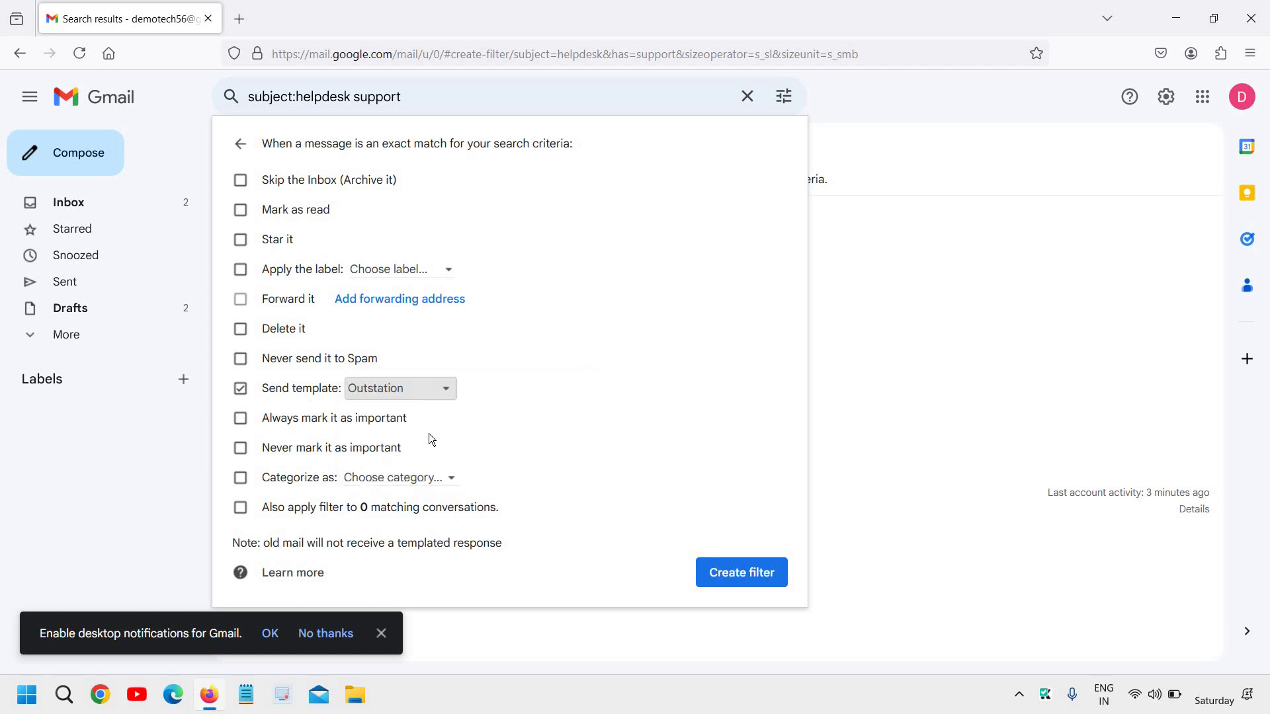
left_click(733, 584)
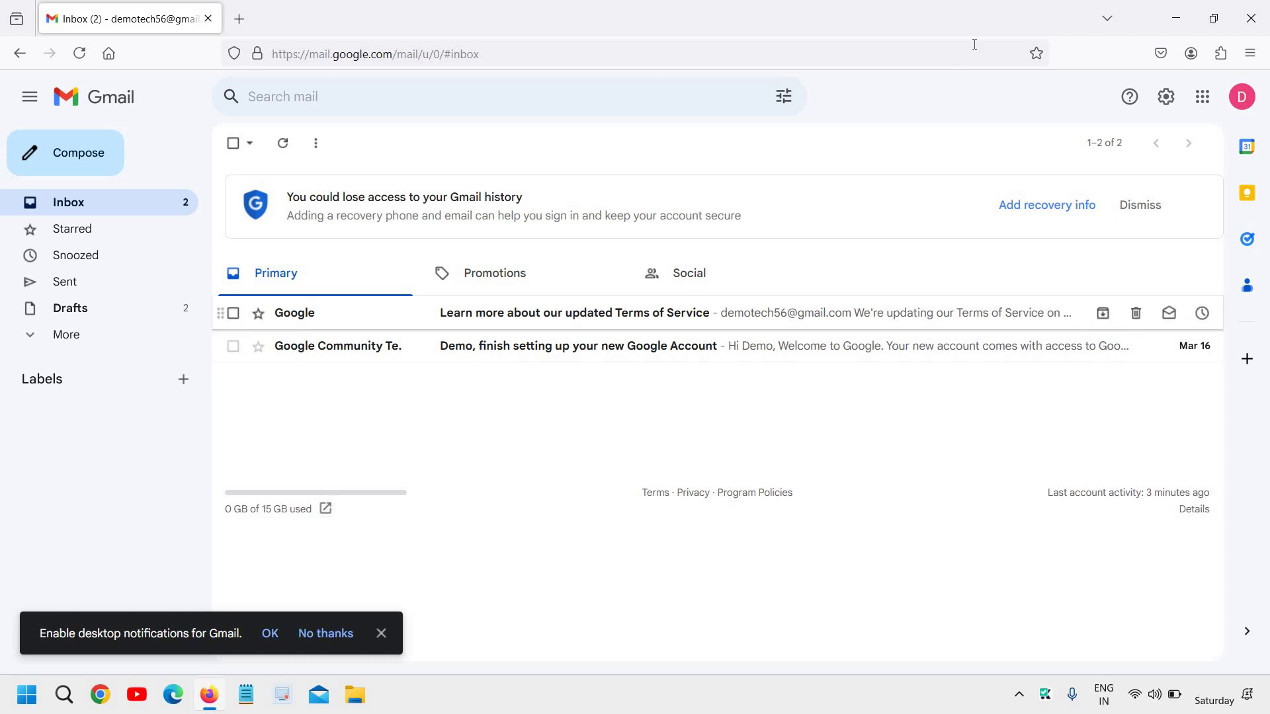
Step: Minimize the Firefox window to show the desktop
left_click(1175, 18)
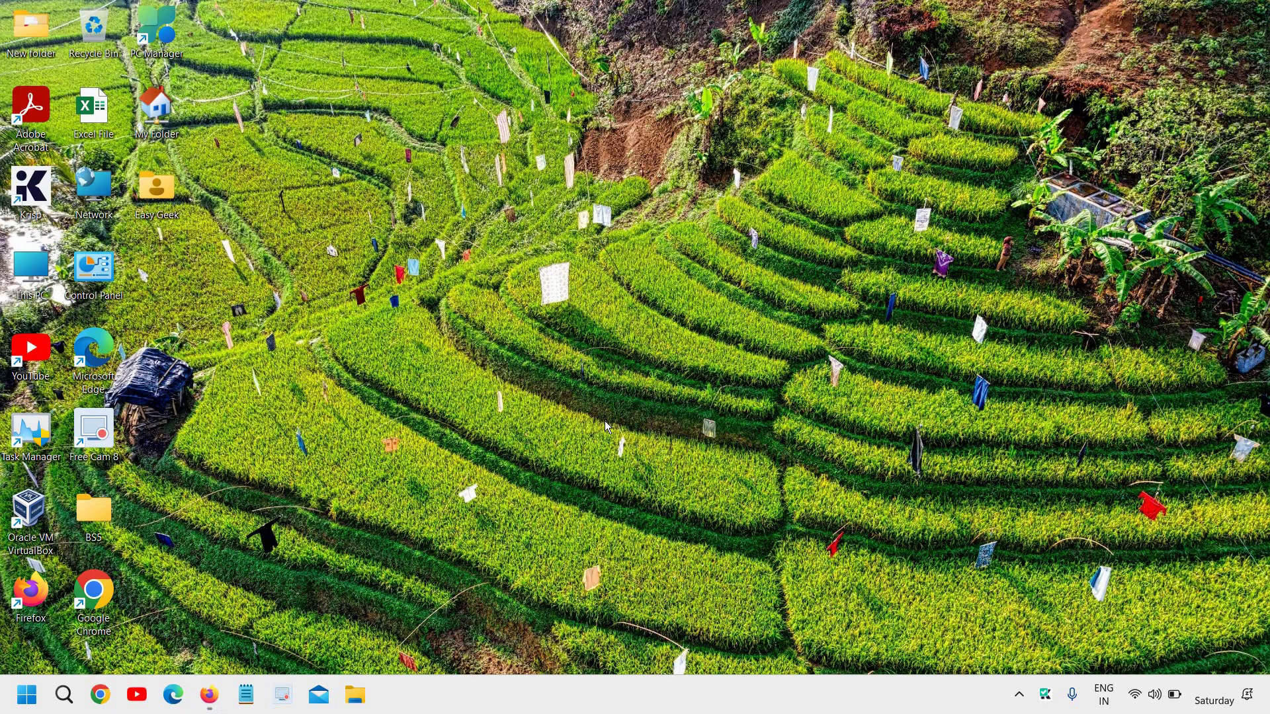